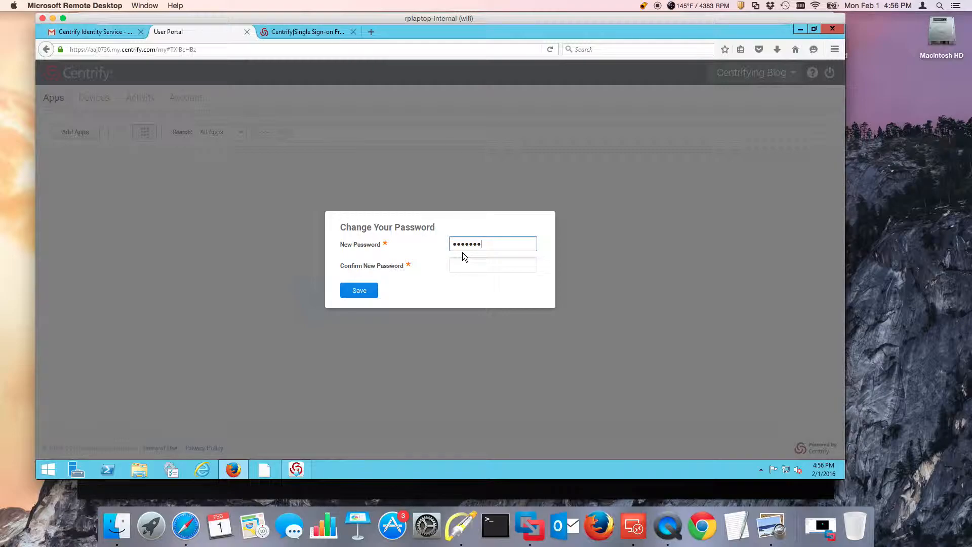
Confirm the new account password and save the password change
key("Tab")
type("••••••••••")
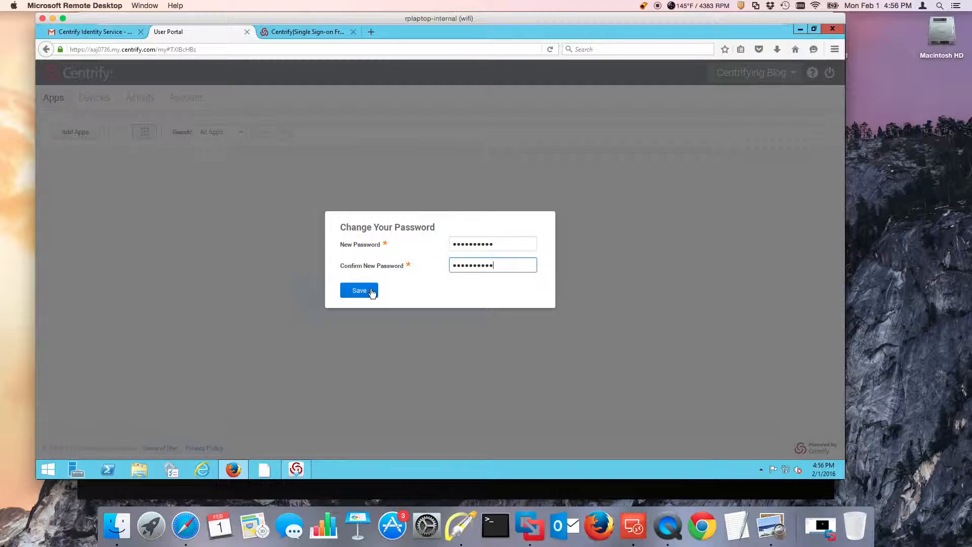
left_click(360, 291)
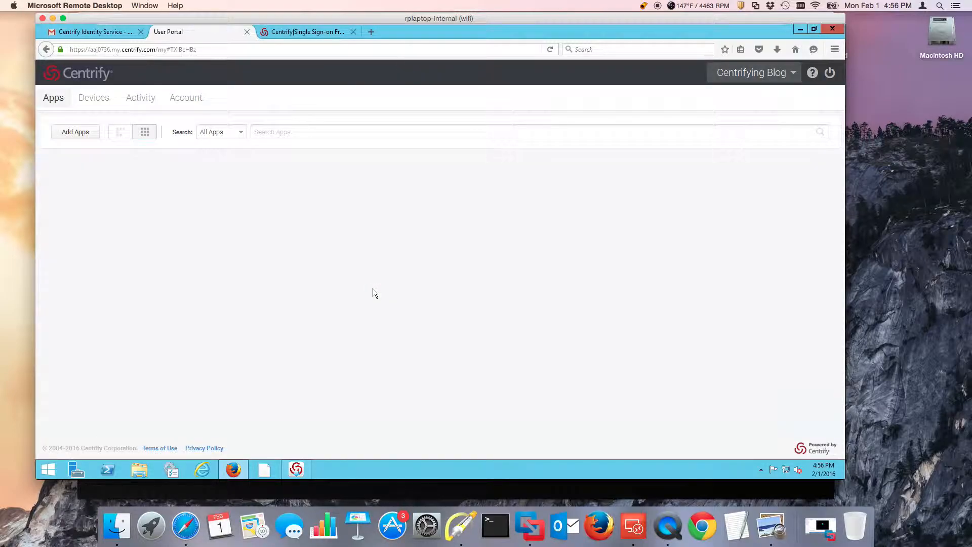
Switch from the user portal to Cloud Manager and skip the initial configuration wizard
left_click(751, 73)
left_click(749, 135)
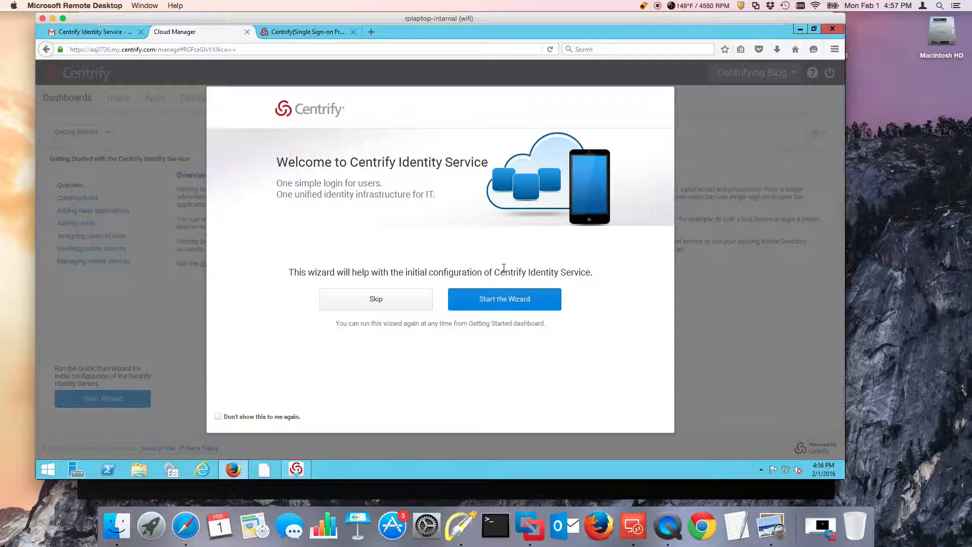
left_click(391, 303)
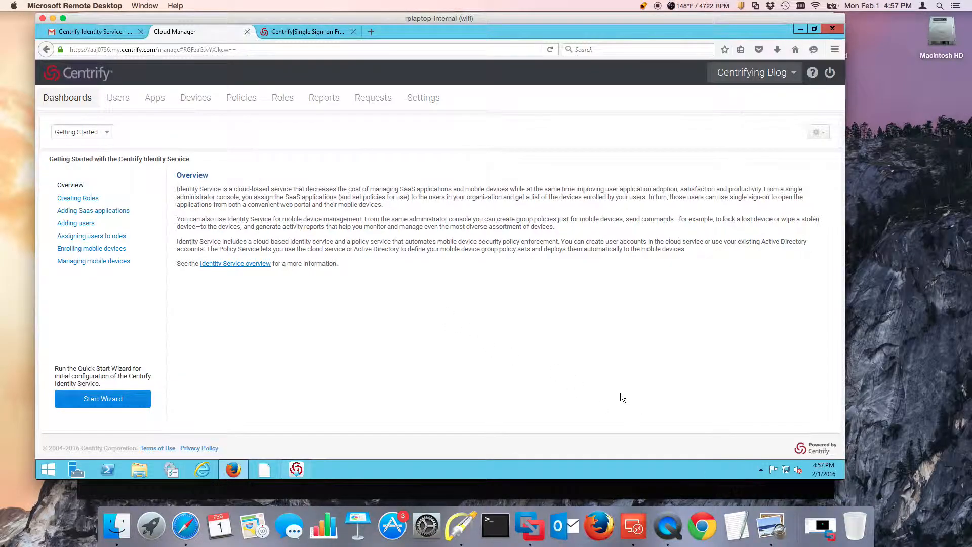
Switch to Preview to examine the step-up authentication diagram in mfa.PNG, and return to the remote desktop session
left_click(770, 526)
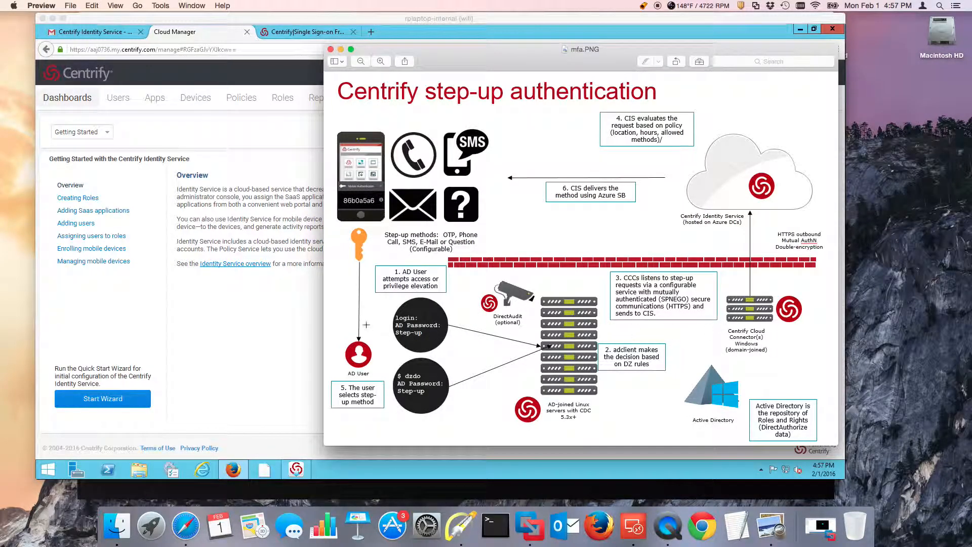
left_click(280, 324)
Download the 64-bit Cloud Connector package from the Cloud Connectors settings, save the zip file and close the download dialog
left_click(422, 103)
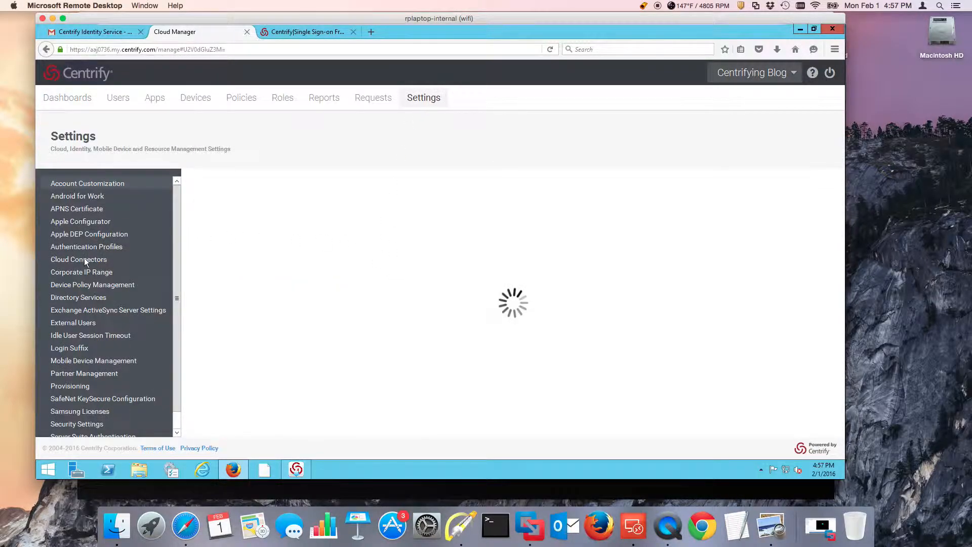
left_click(84, 259)
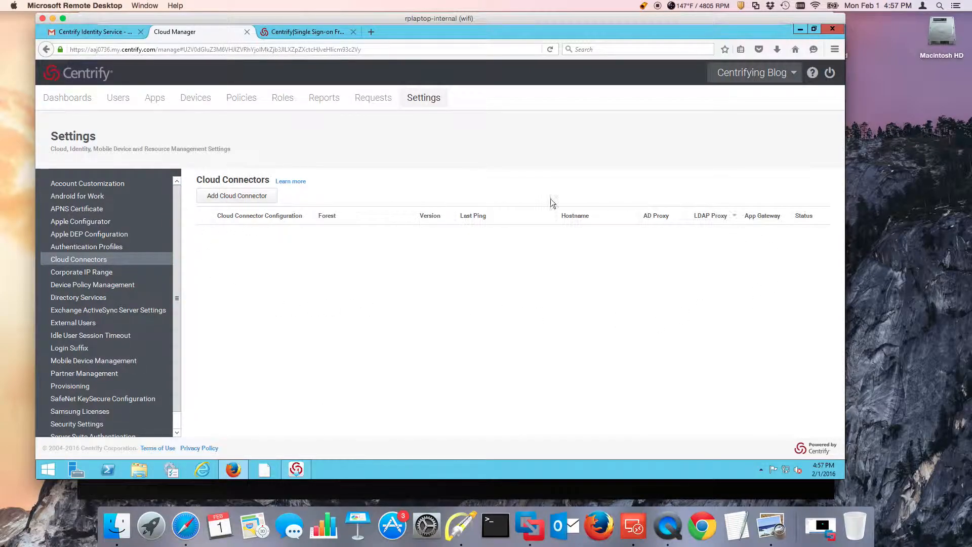
left_click(242, 196)
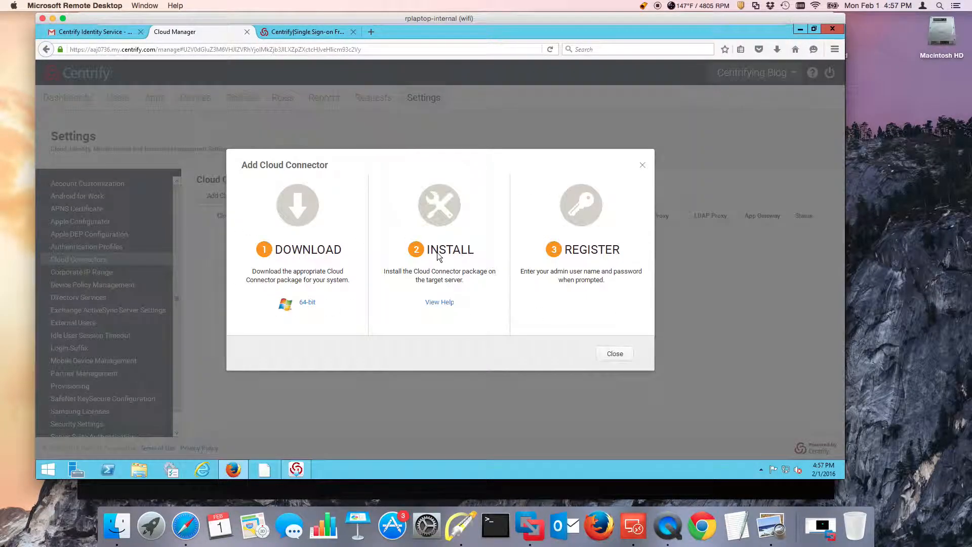
left_click(307, 302)
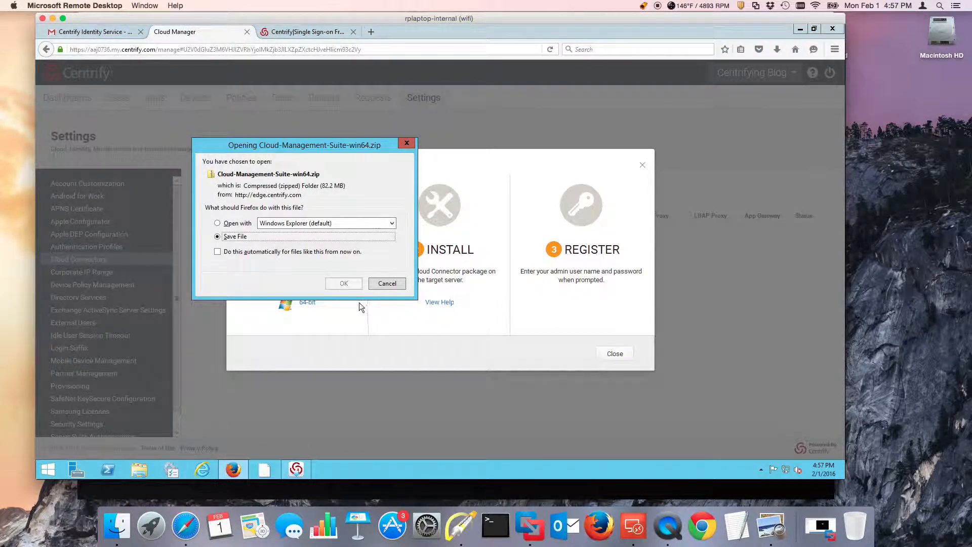
left_click(344, 284)
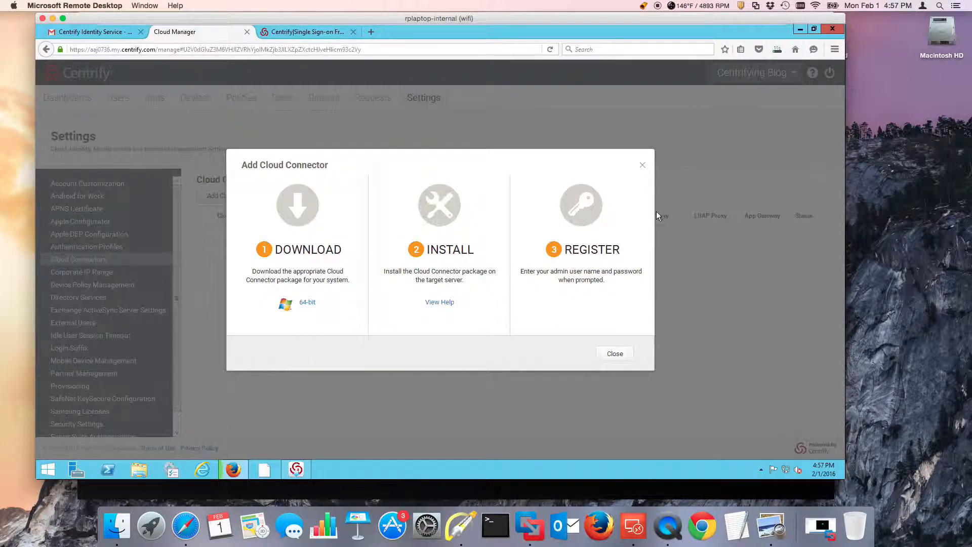
left_click(642, 165)
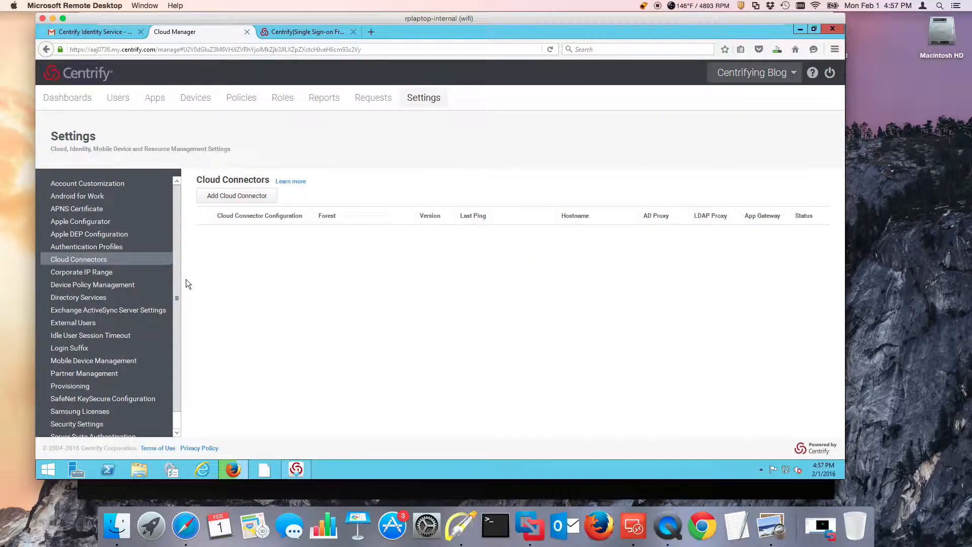
Open the Server Suite Authentication settings and start adding a new server authentication profile
scroll(181, 304, "down", 1)
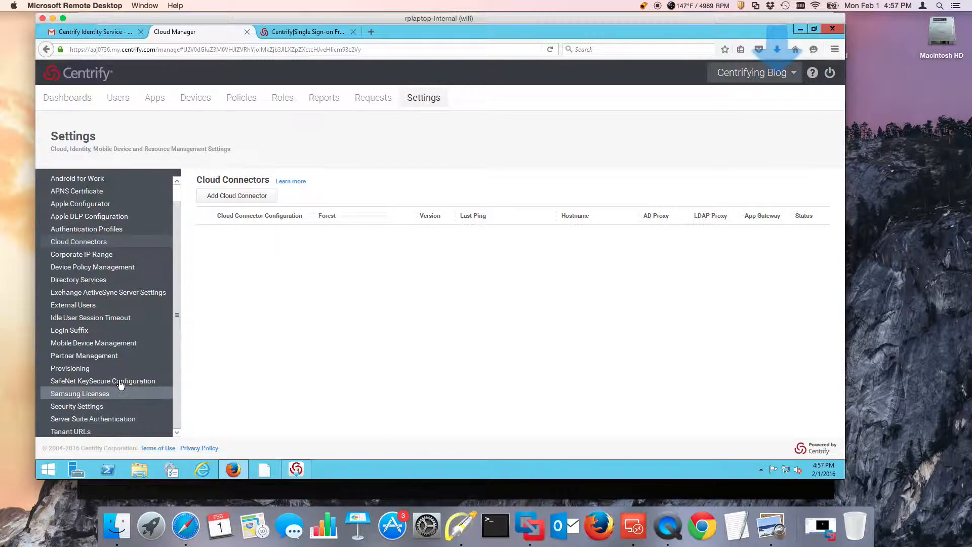
left_click(121, 420)
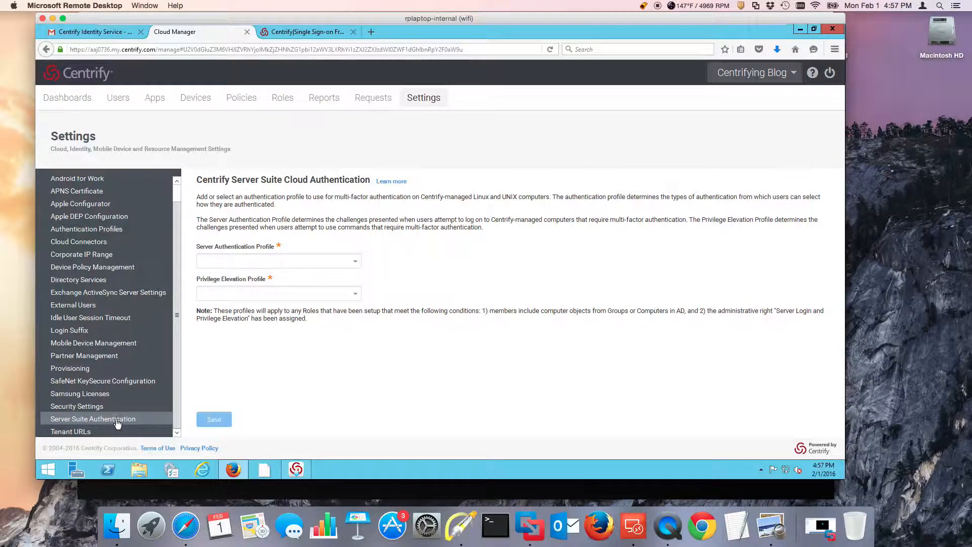
left_click(356, 262)
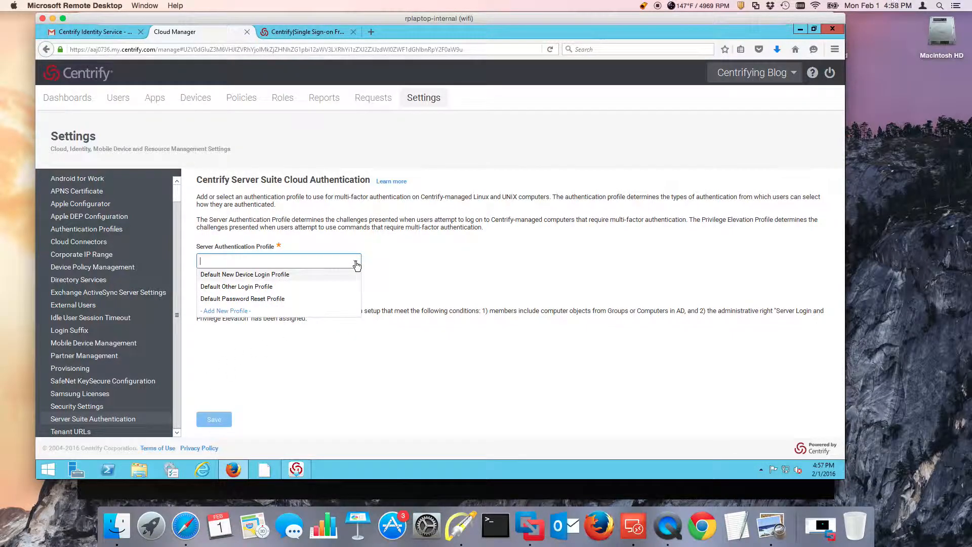
left_click(516, 340)
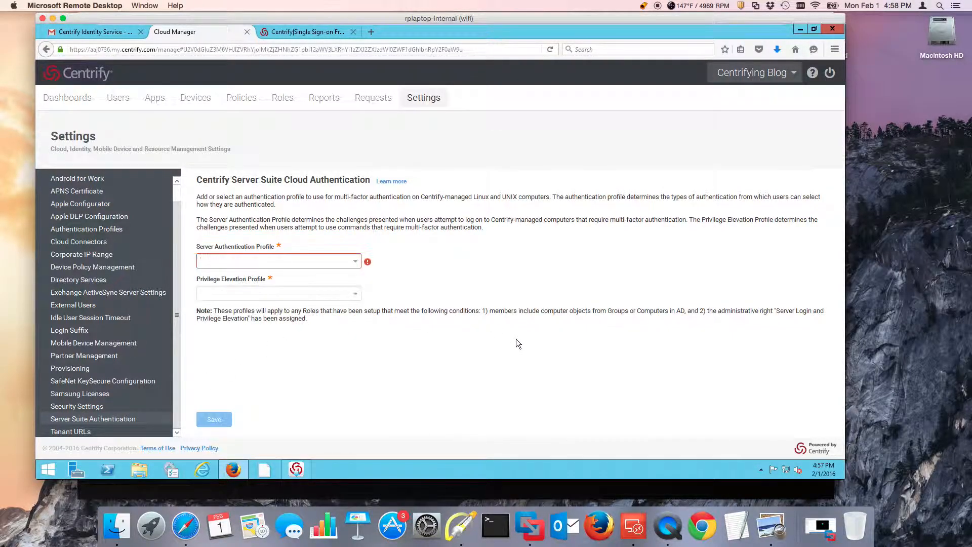
left_click(356, 262)
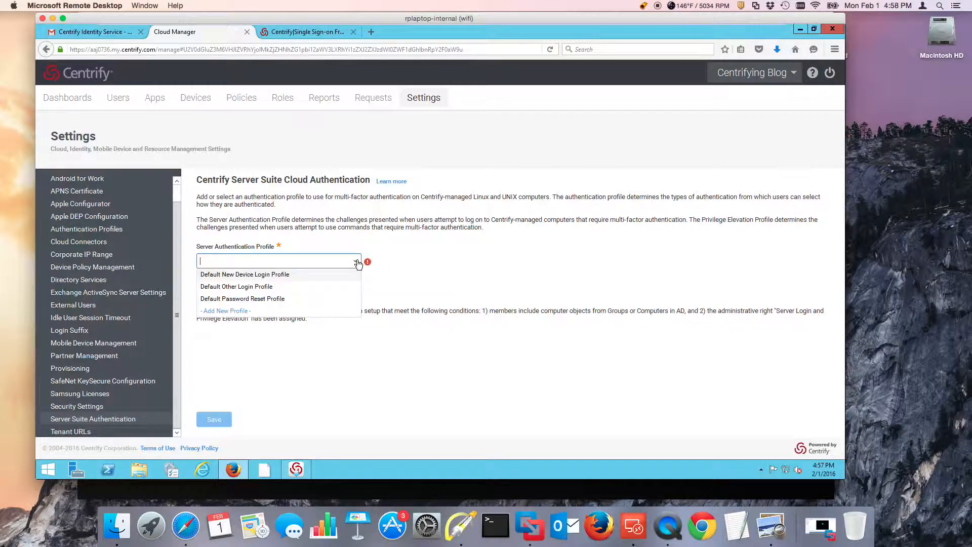
left_click(272, 311)
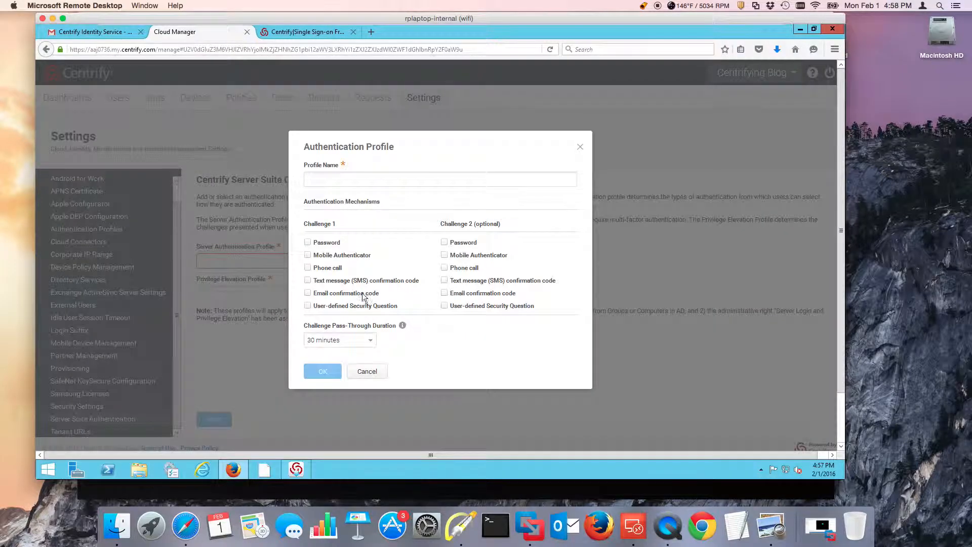
Name the profile Server Access and enable Mobile Authenticator, Phone call and Text message (SMS) confirmation code for Challenge 1
left_click(337, 181)
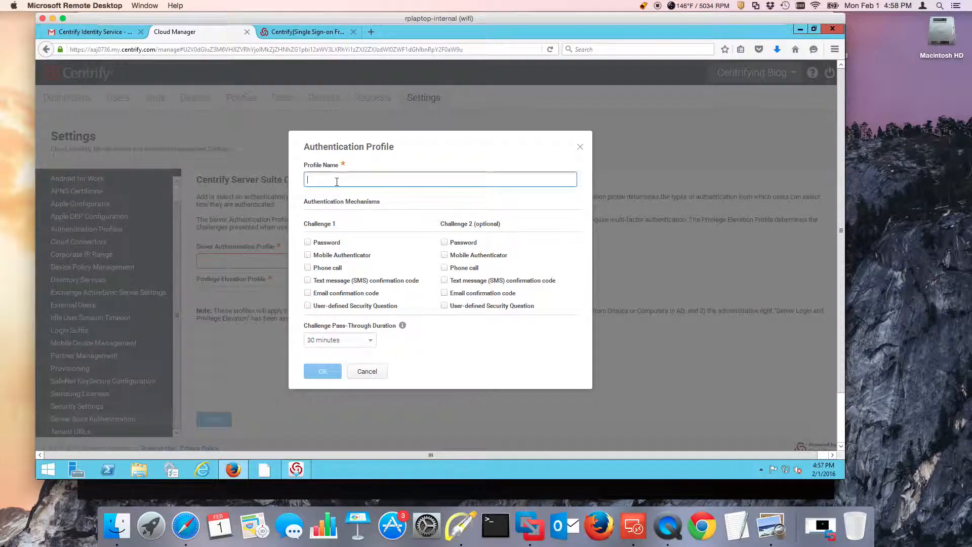
type("Server Access")
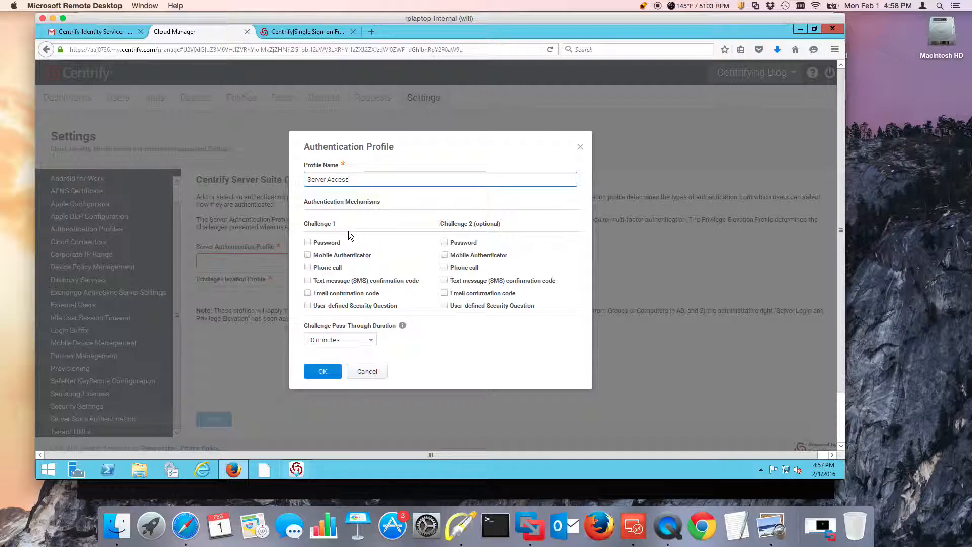
left_click(308, 256)
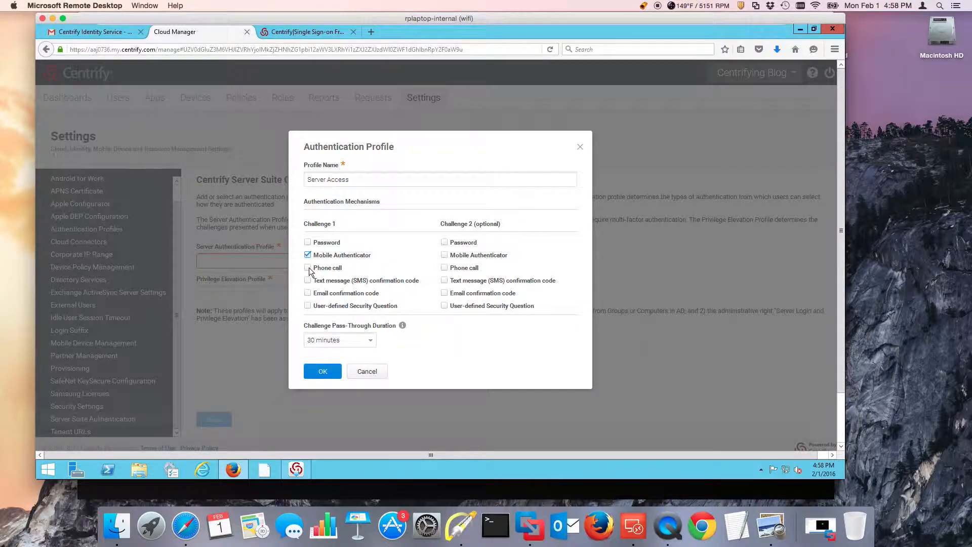
left_click(308, 268)
left_click(308, 281)
left_click(452, 536)
left_click_drag(405, 245, 353, 269)
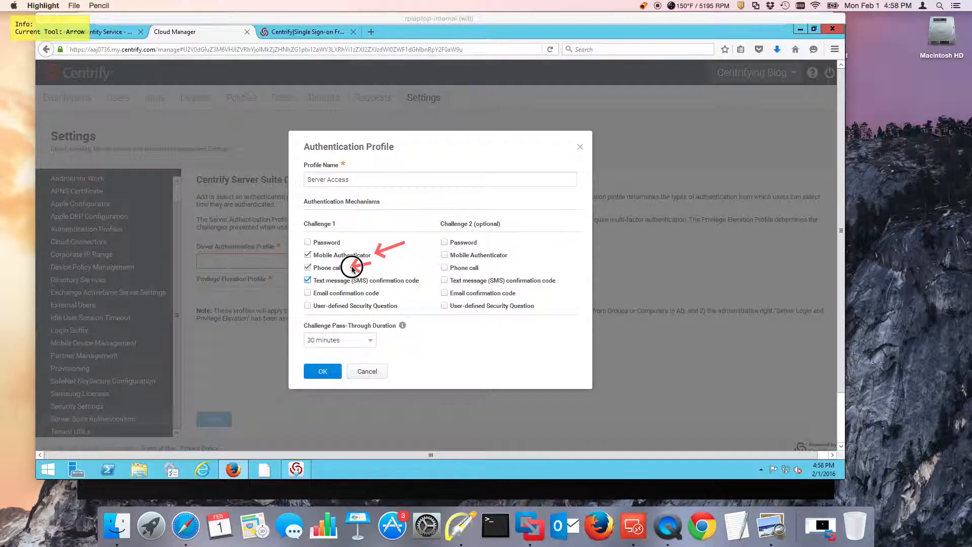
key("f")
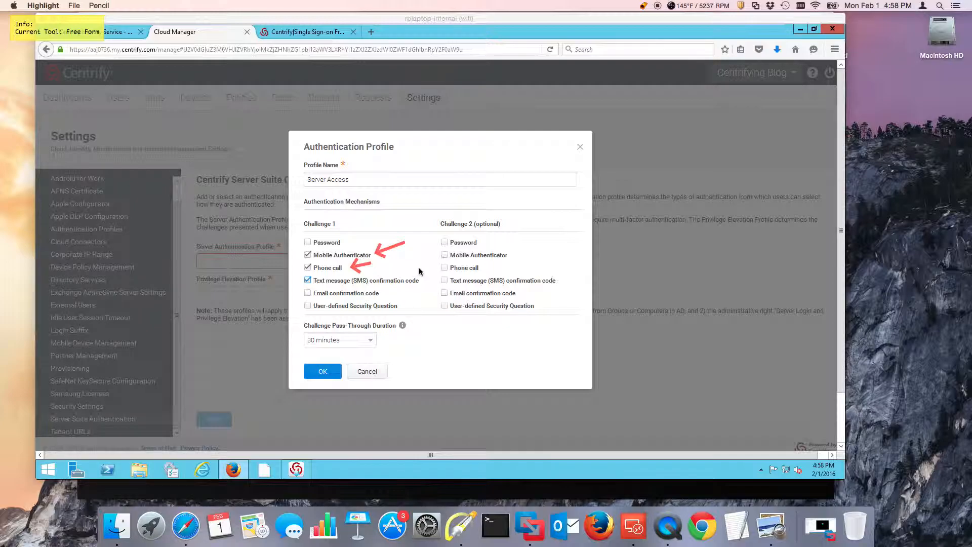
mouse_move(440, 267)
left_mouse_down()
mouse_move(422, 279)
mouse_move(431, 278)
left_mouse_up()
key("Escape")
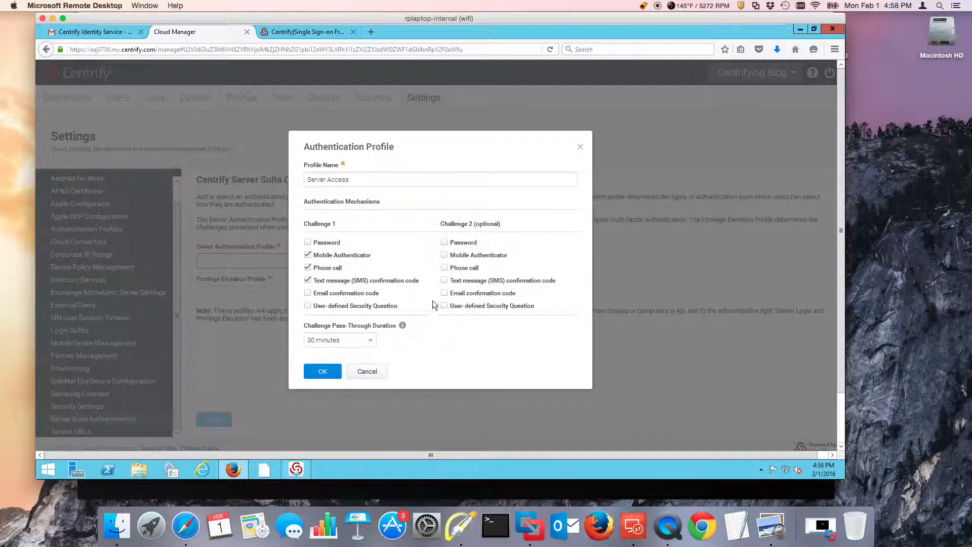
Accept the Server Access profile and start adding a new profile for privilege elevation
left_click(323, 372)
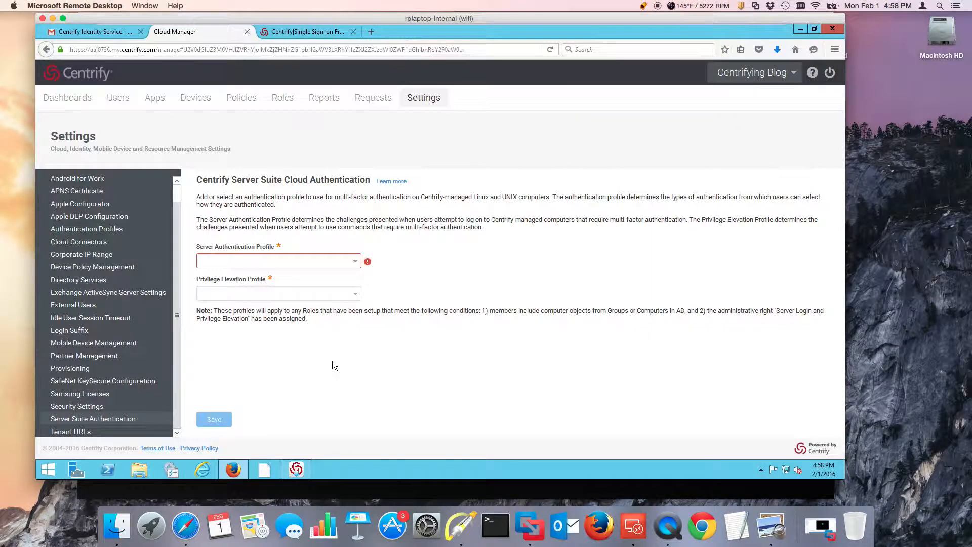
left_click(355, 294)
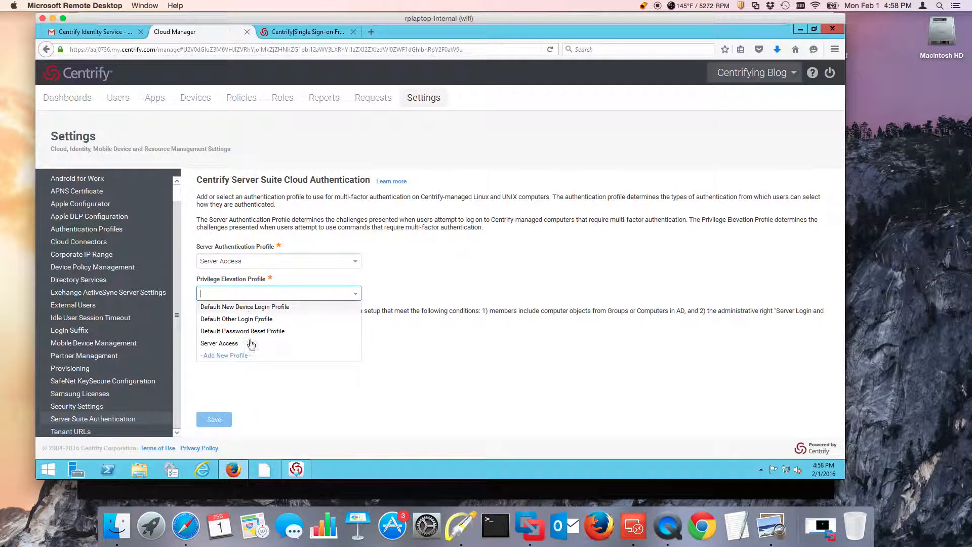
left_click(239, 358)
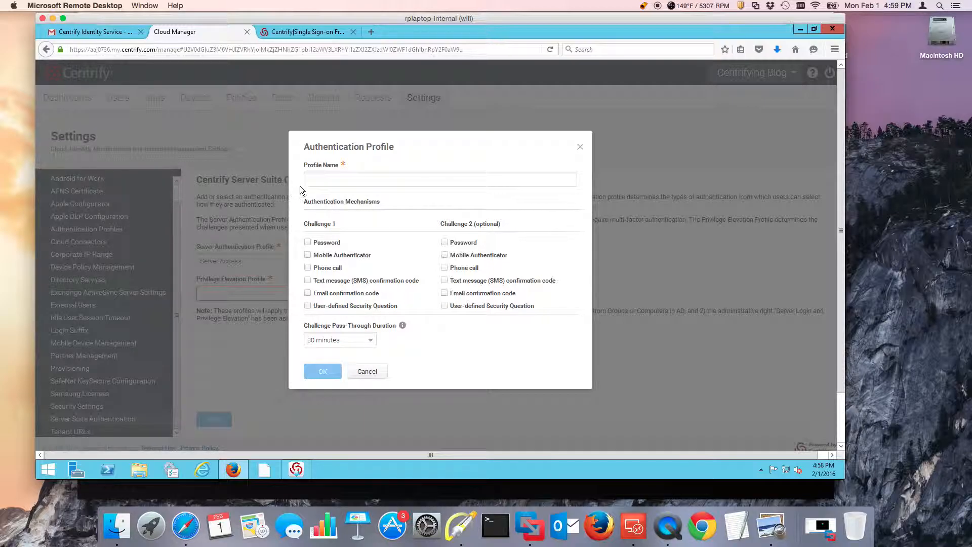
Create the Privilege Elevation profile with Mobile Authenticator and Phone call enabled for Challenge 1
left_click(317, 179)
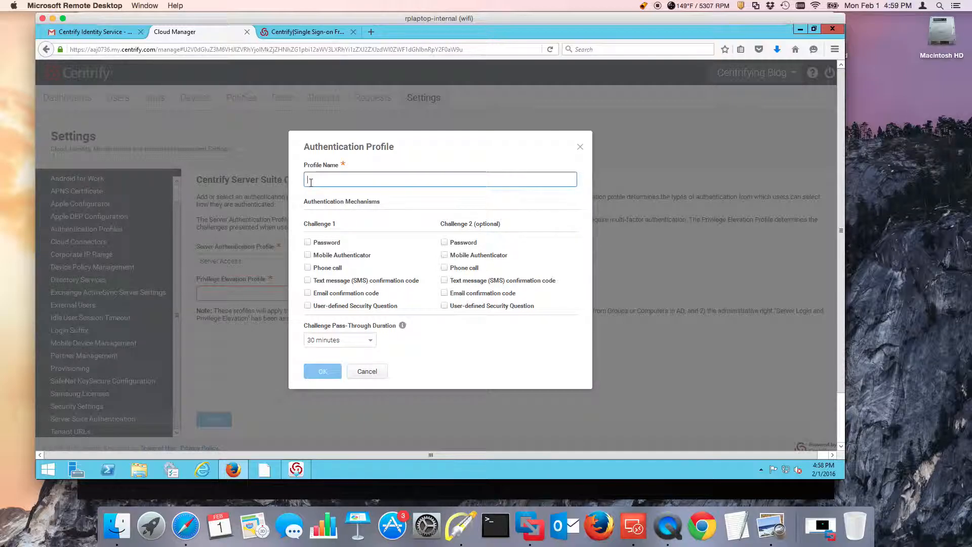
type("Privilege E")
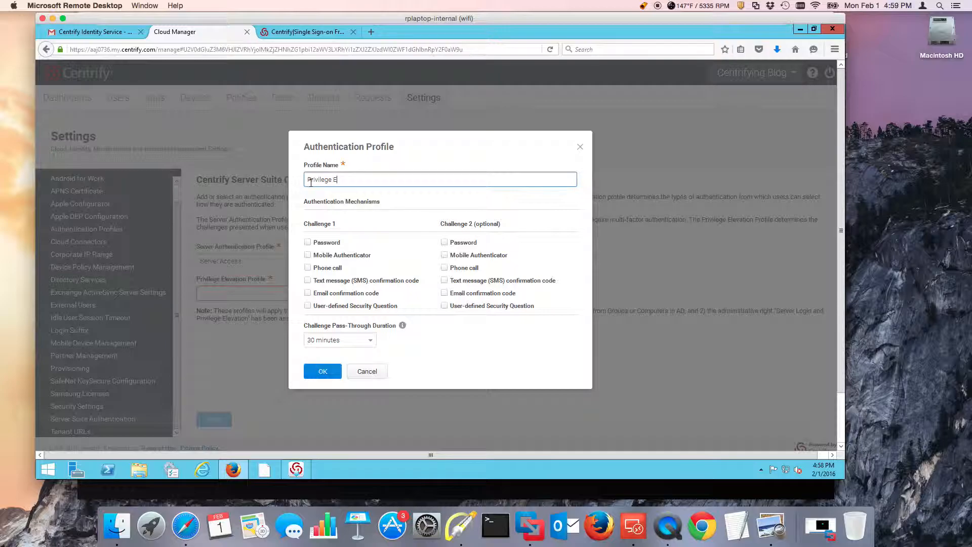
type("levation")
left_click(307, 255)
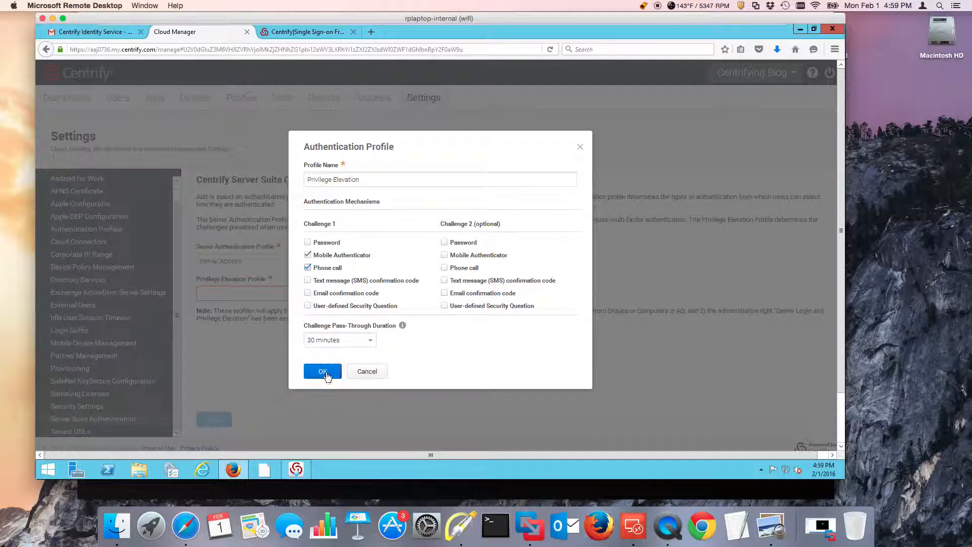
left_click(326, 373)
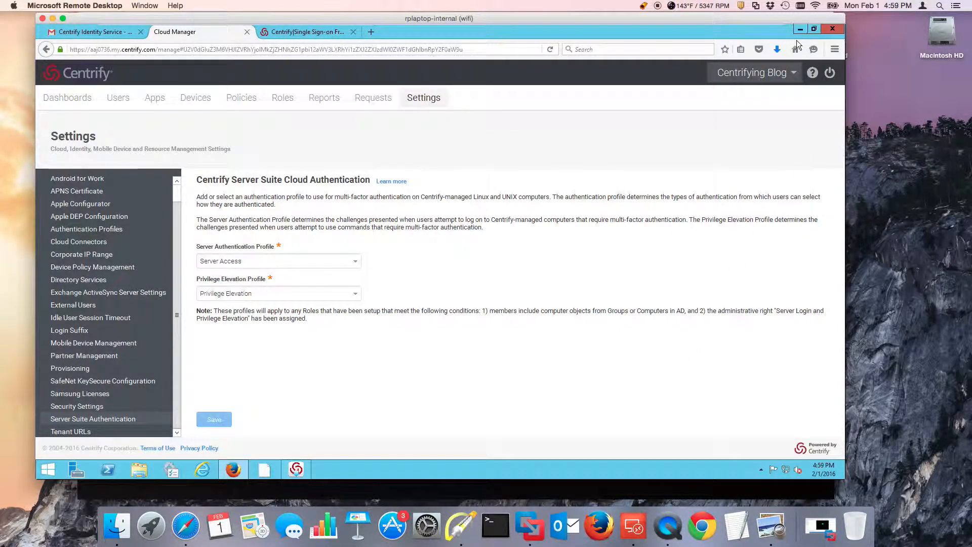
Open the downloaded Cloud-Management-Suite-win64 archive from its folder and run the Cloud-Mgmt-Suite-16.1-win64 installer directly from it
left_click(783, 49)
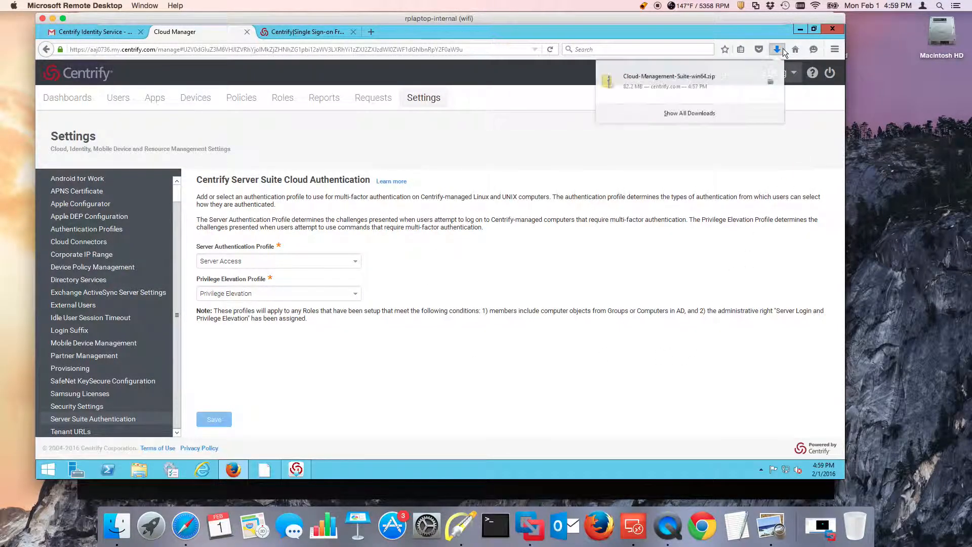
left_click(769, 82)
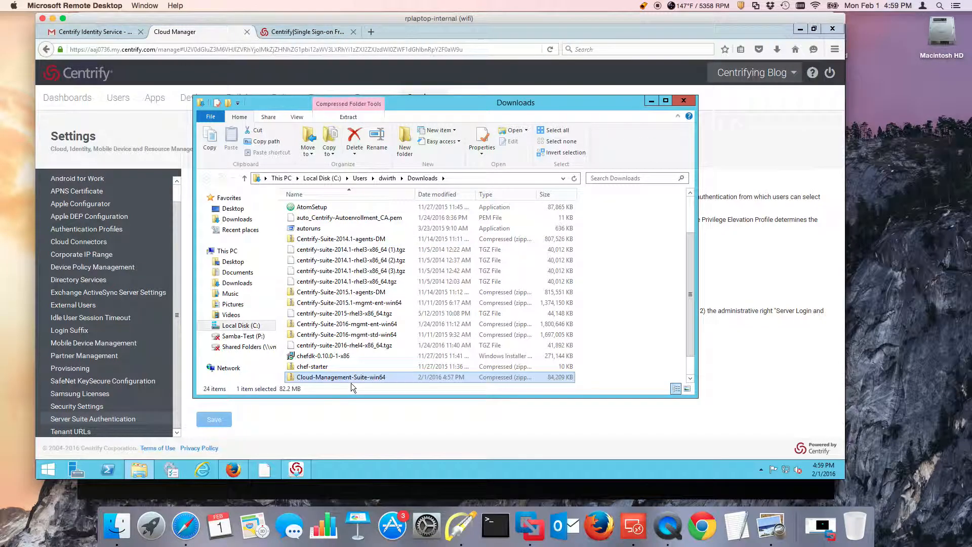
left_click(356, 380)
double_click(356, 380)
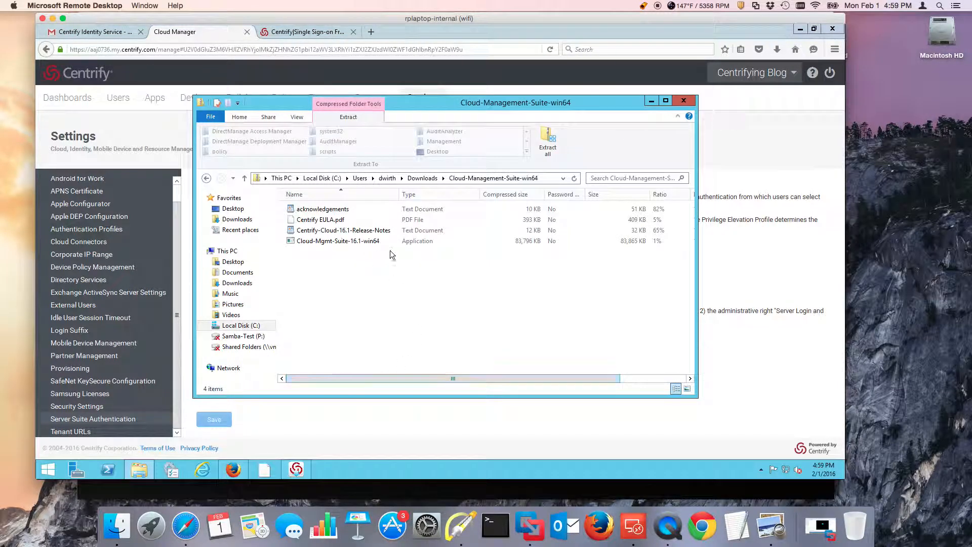
double_click(361, 242)
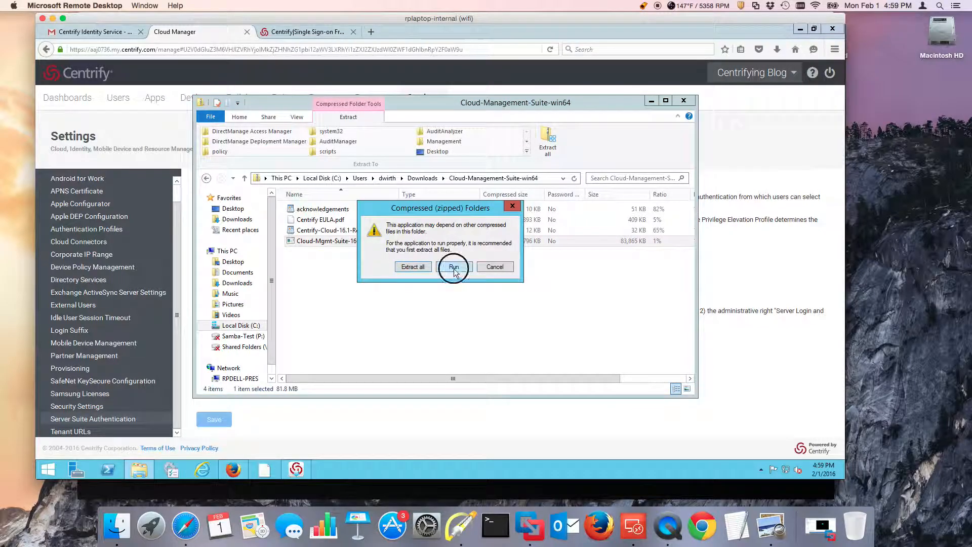
left_click(454, 267)
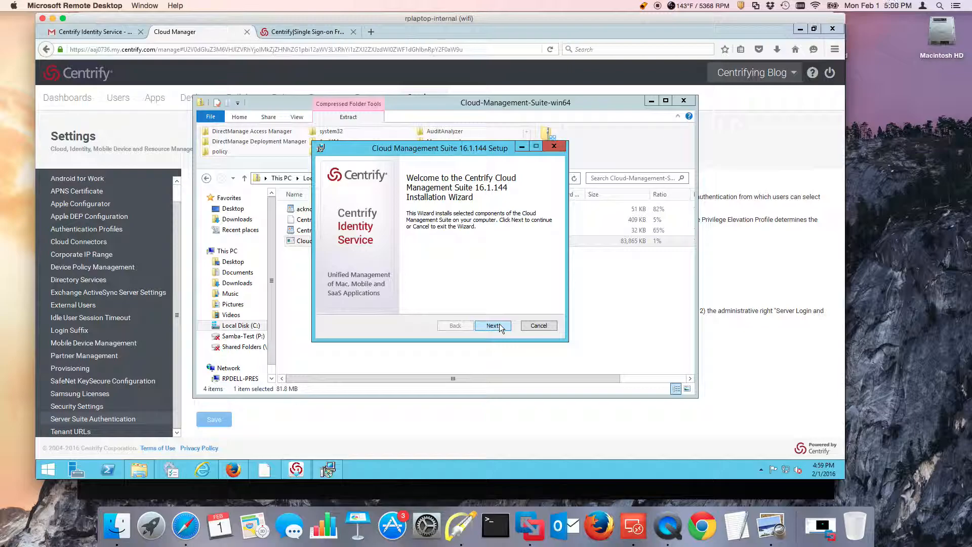
Return to the Cloud Management Suite setup wizard, accept the license agreement terms and continue to the feature selection
left_click(92, 35)
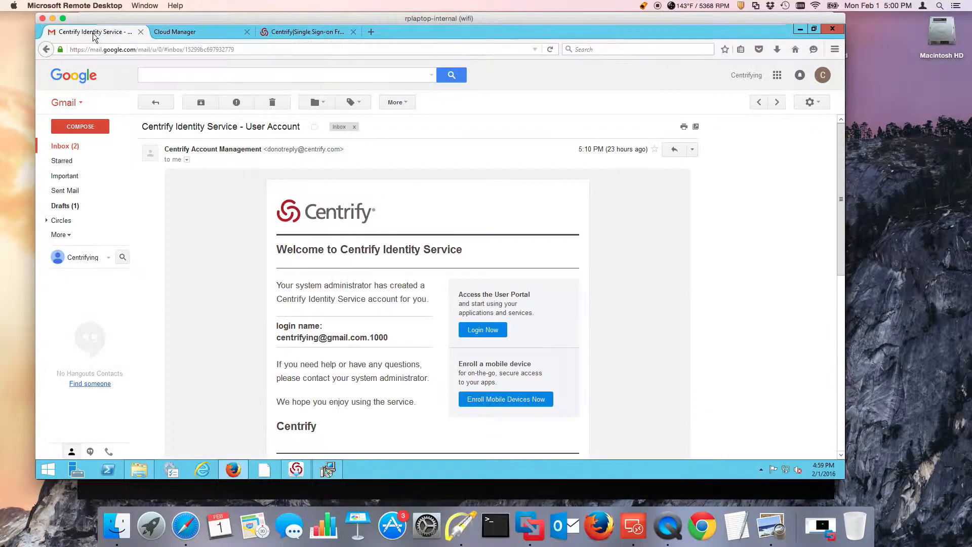
left_click(175, 32)
left_click(330, 466)
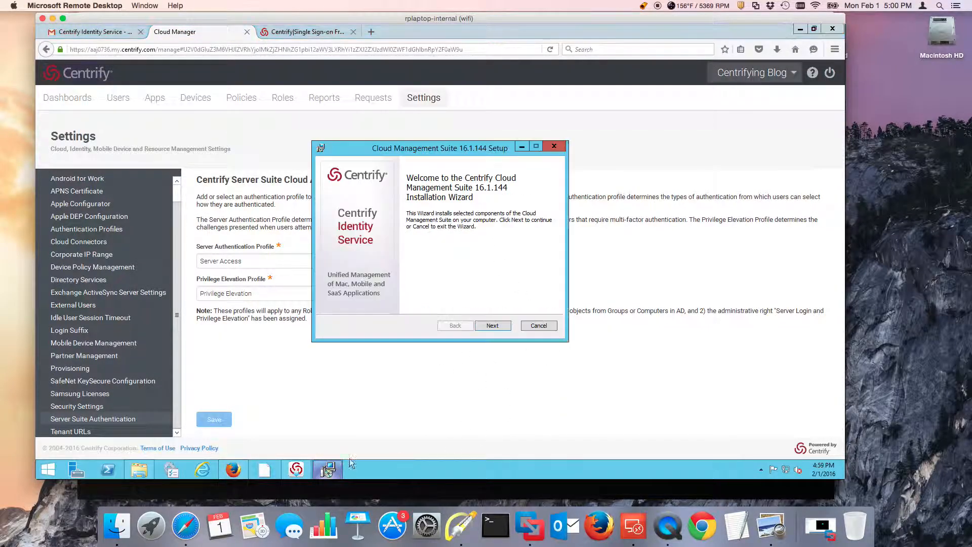
left_click(491, 325)
left_click(332, 302)
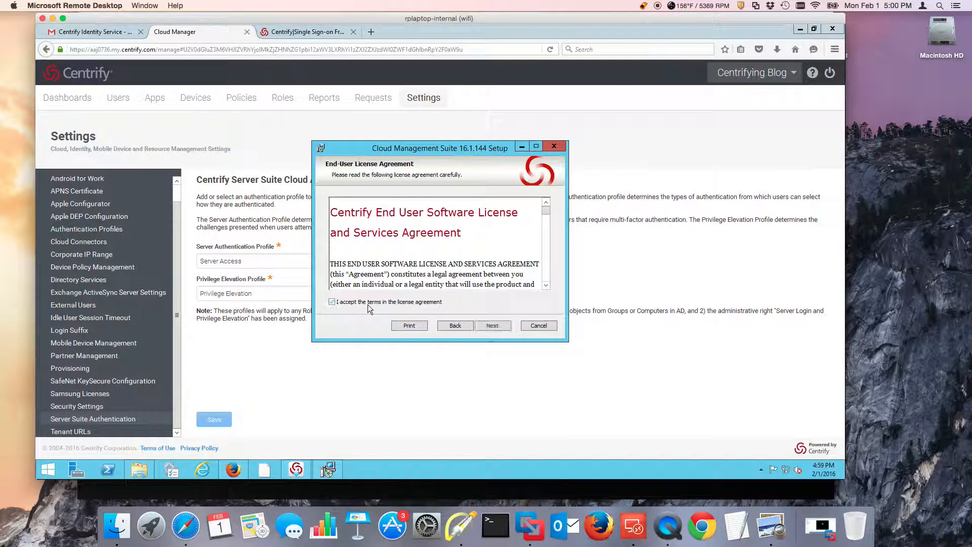
left_click(494, 326)
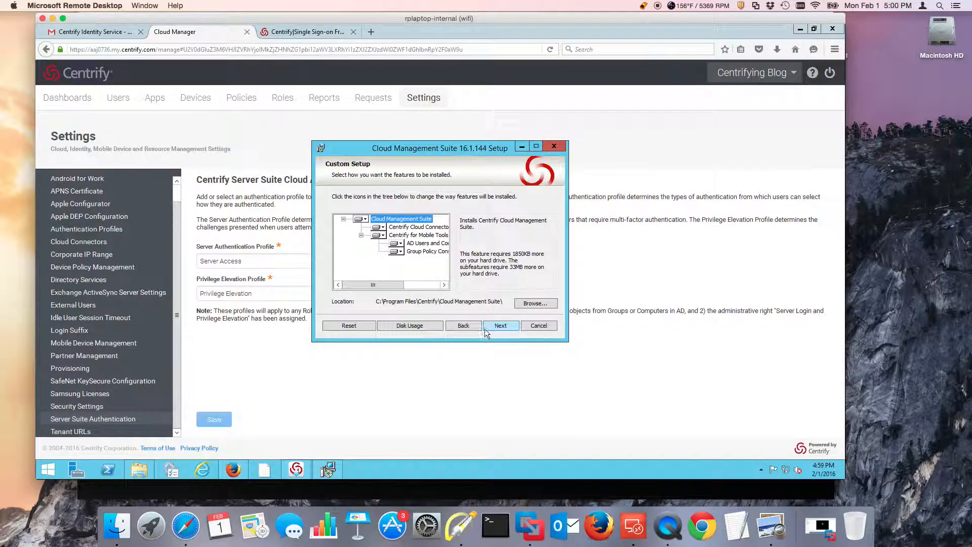
Exclude the AD Users and Computers and Group Policy Console extensions from the setup, and install the Cloud Management Suite
left_click(398, 243)
left_click(414, 281)
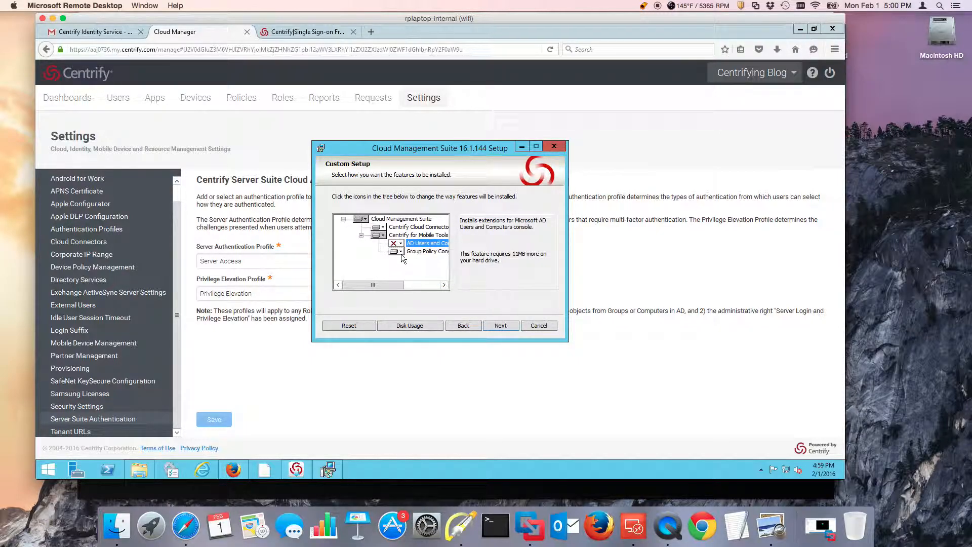
left_click(396, 251)
left_click(408, 287)
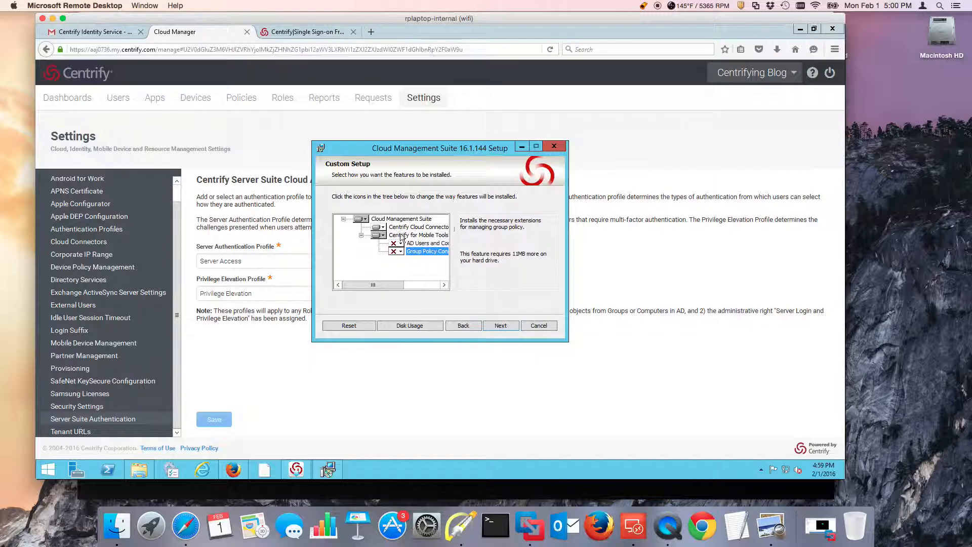
left_click(499, 325)
left_click(497, 325)
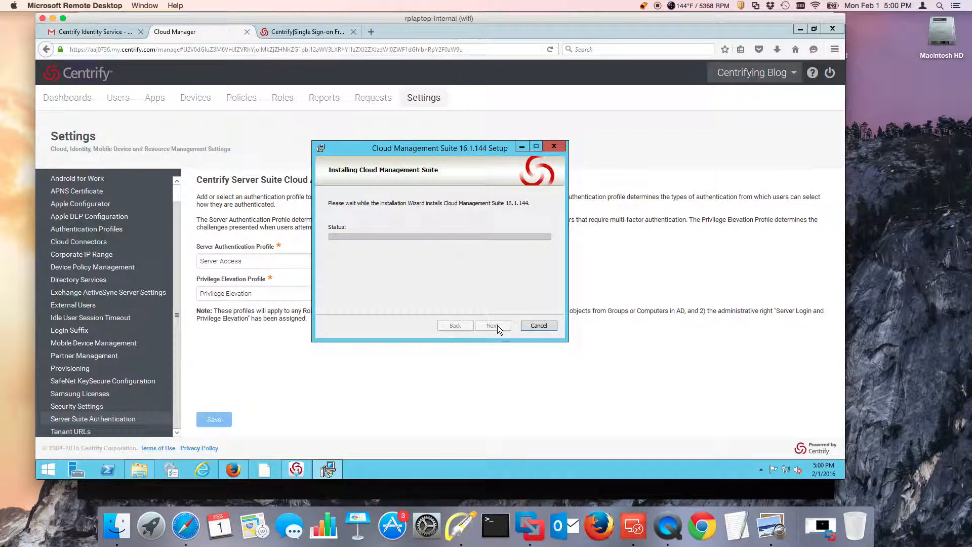
left_click(492, 326)
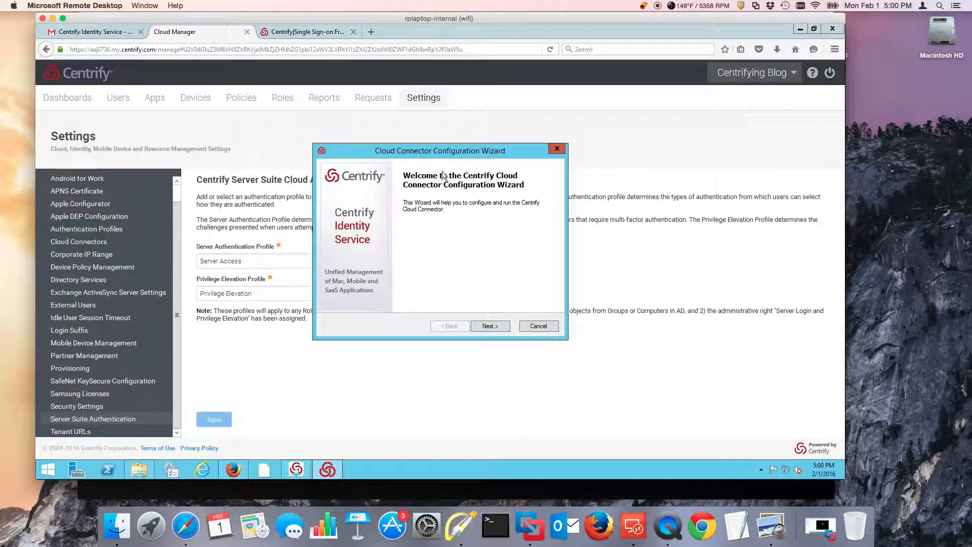
Advance the Cloud Connector Configuration Wizard to the administrator credentials and copy the login name from the Centrify welcome email
left_click(493, 325)
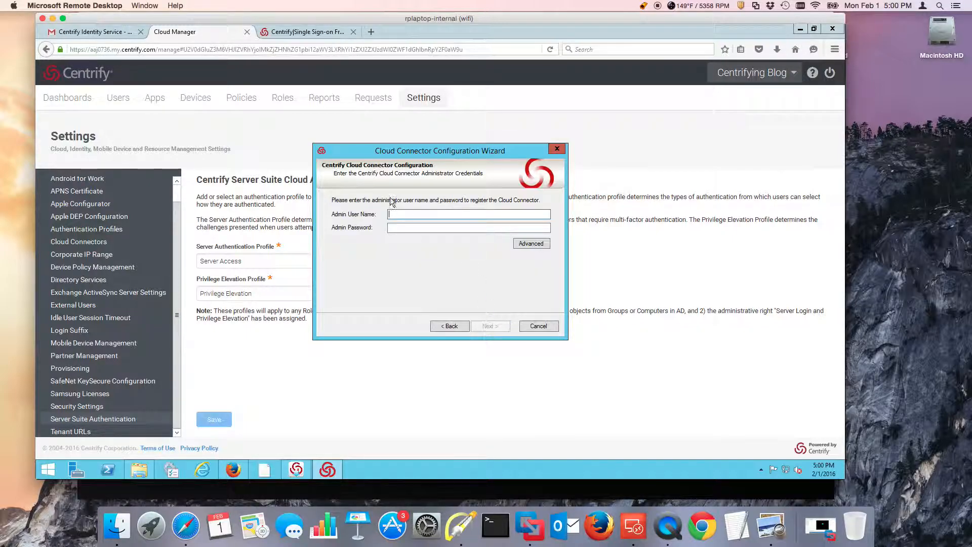
left_click(112, 31)
left_click_drag(389, 338, 278, 339)
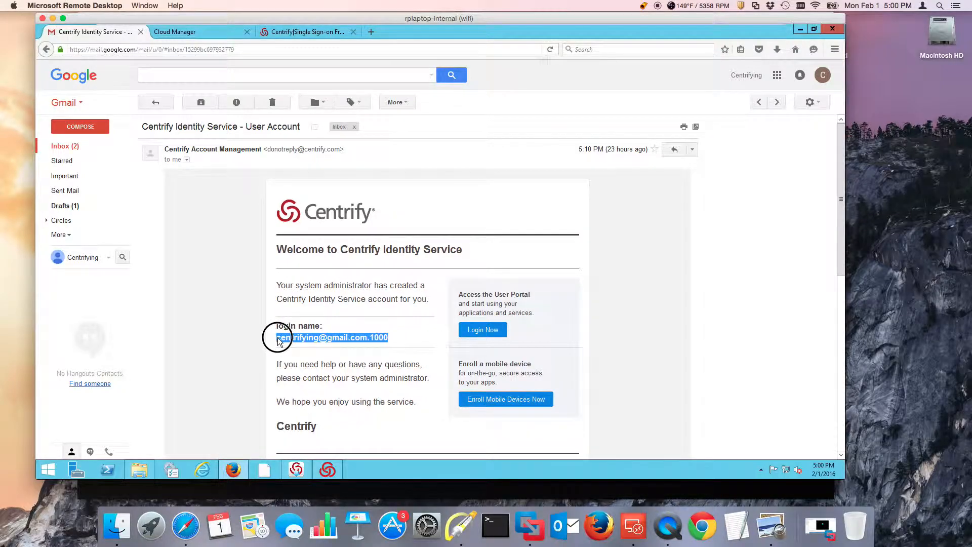
right_click(336, 347)
left_click(338, 347)
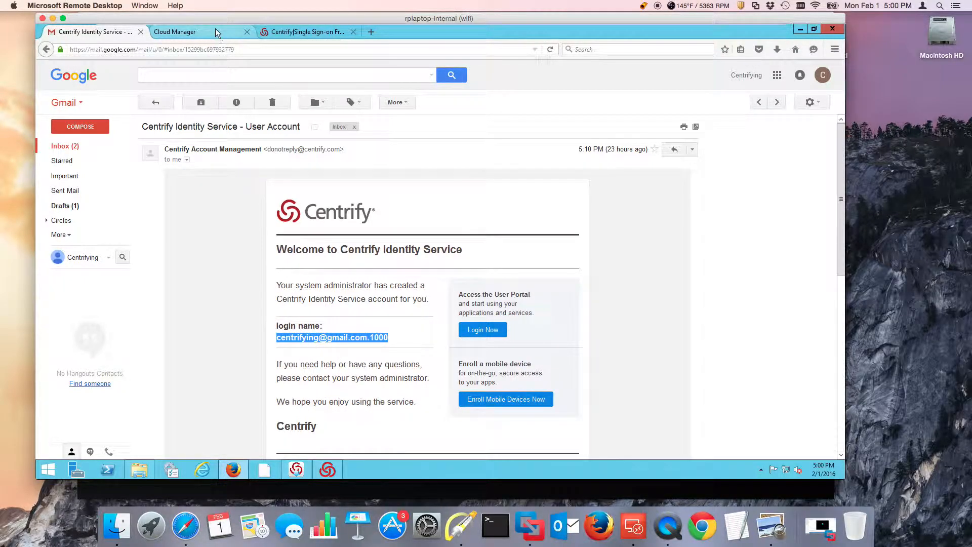
Paste the copied login name as the Cloud Connector admin user name, enter the admin password and submit the credentials
left_click(215, 31)
left_click(304, 33)
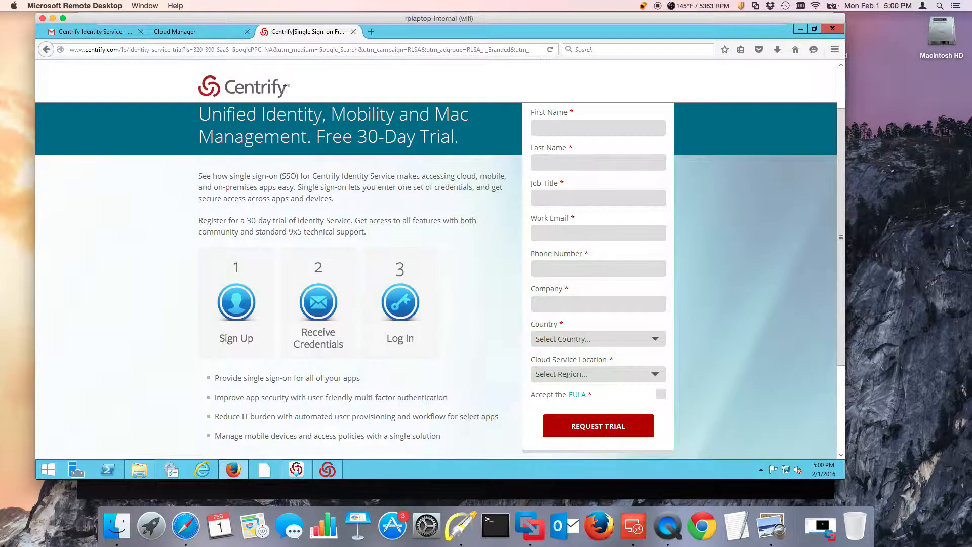
right_click(327, 470)
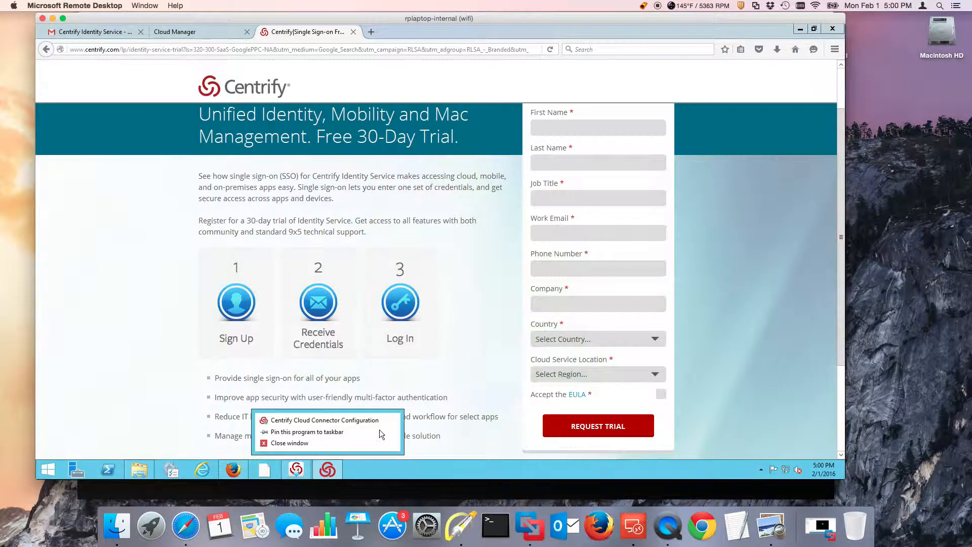
left_click(335, 471)
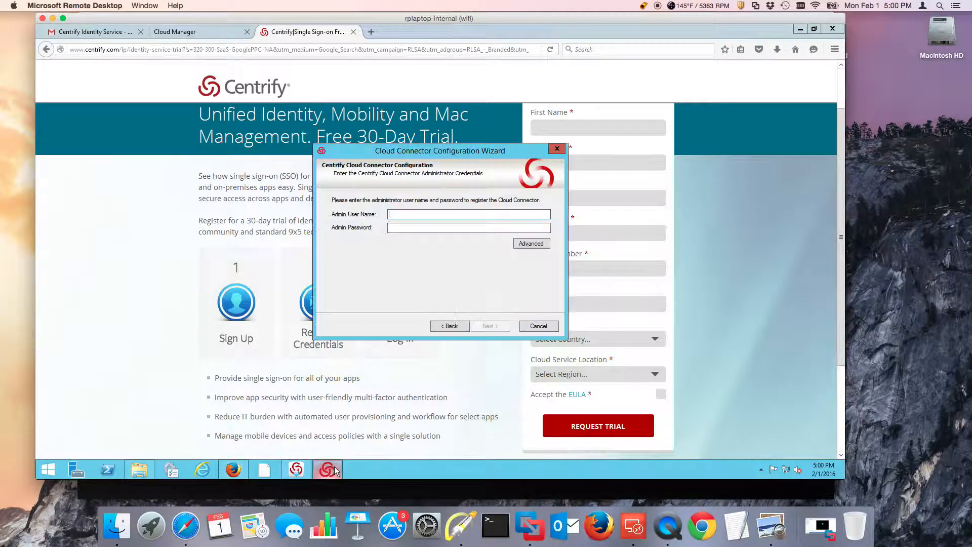
right_click(456, 215)
left_click(482, 256)
left_click(419, 228)
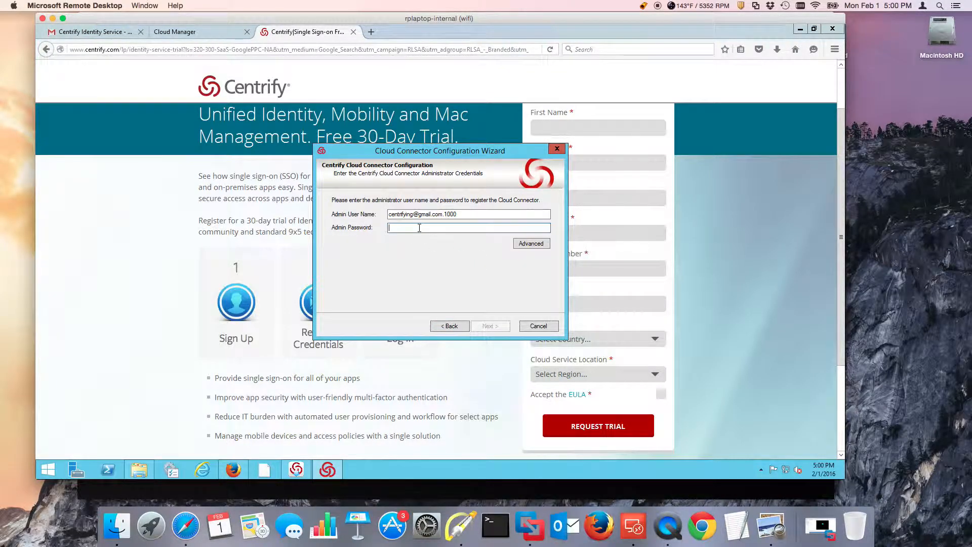
type("••")
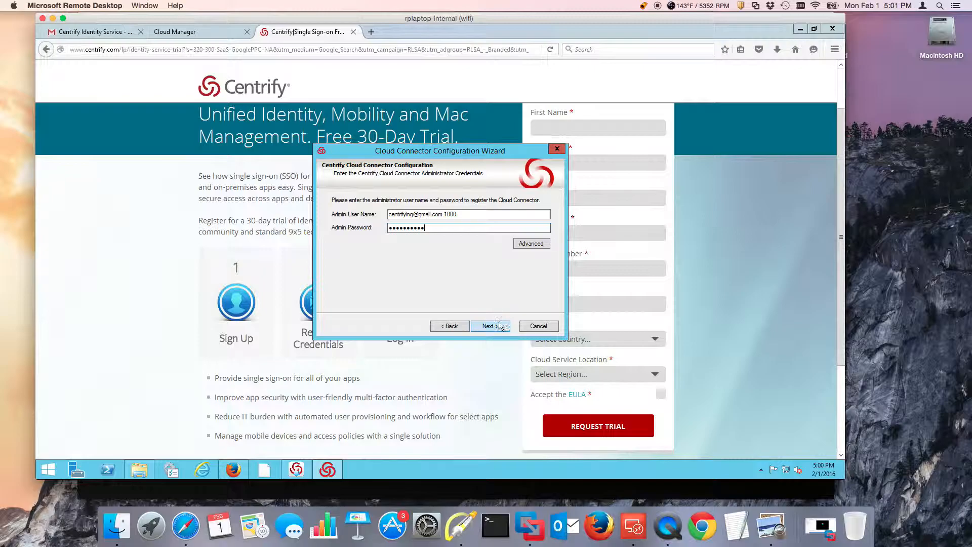
left_click(445, 214)
left_click(490, 326)
Continue to the Setup Properties Page, turn off activation of the Centrify property pages and proceed
left_click(489, 327)
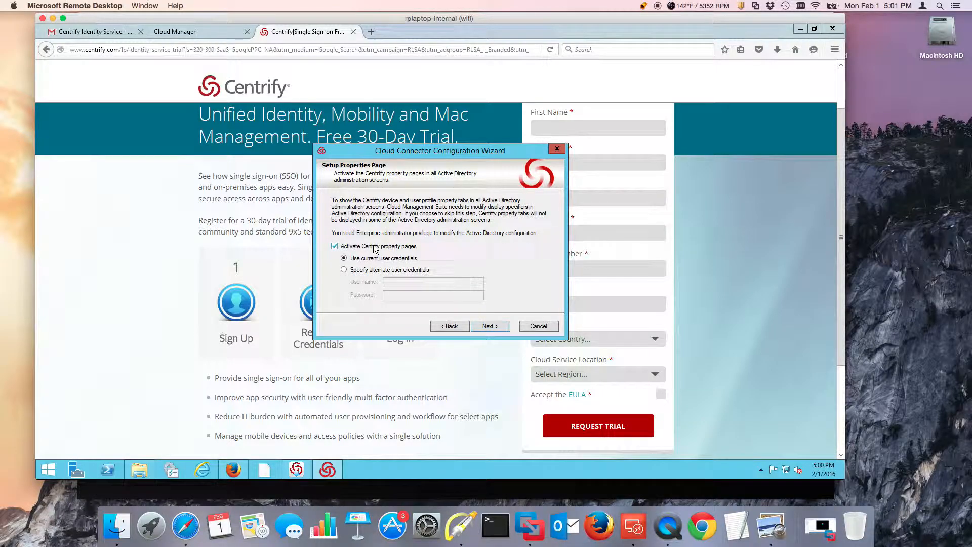
left_click(379, 246)
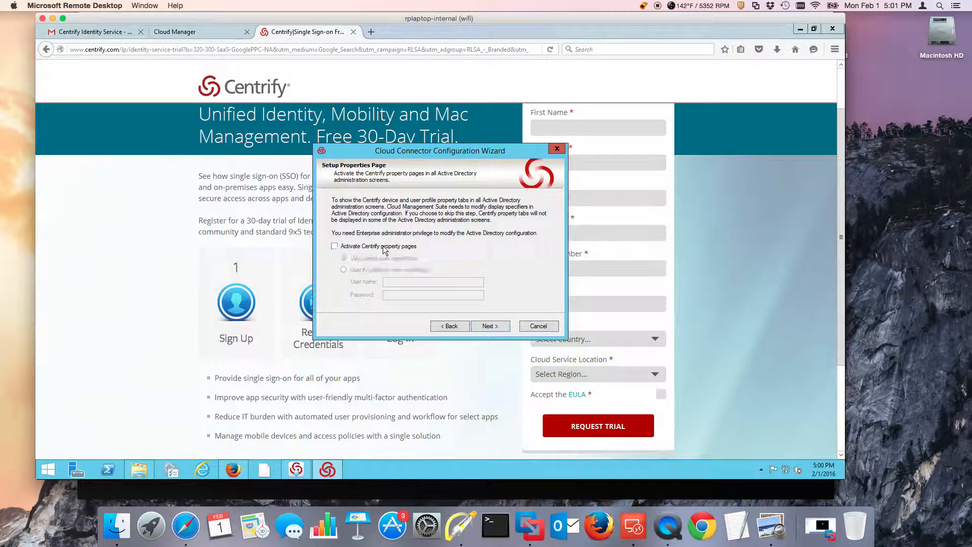
left_click(502, 329)
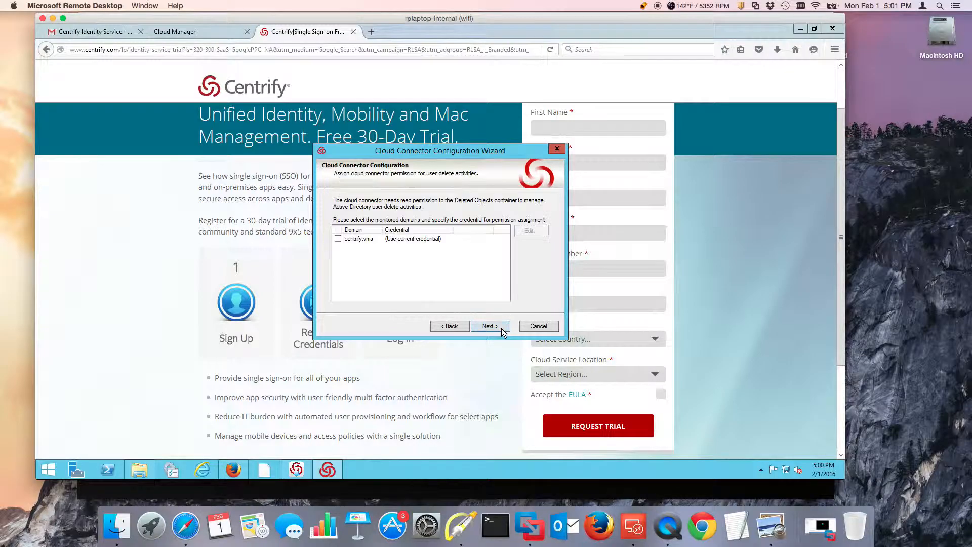
Assign the Deleted Objects permission for the centrify.vms domain, agreeing to the container ownership change, and continue past the connection test
left_click(338, 239)
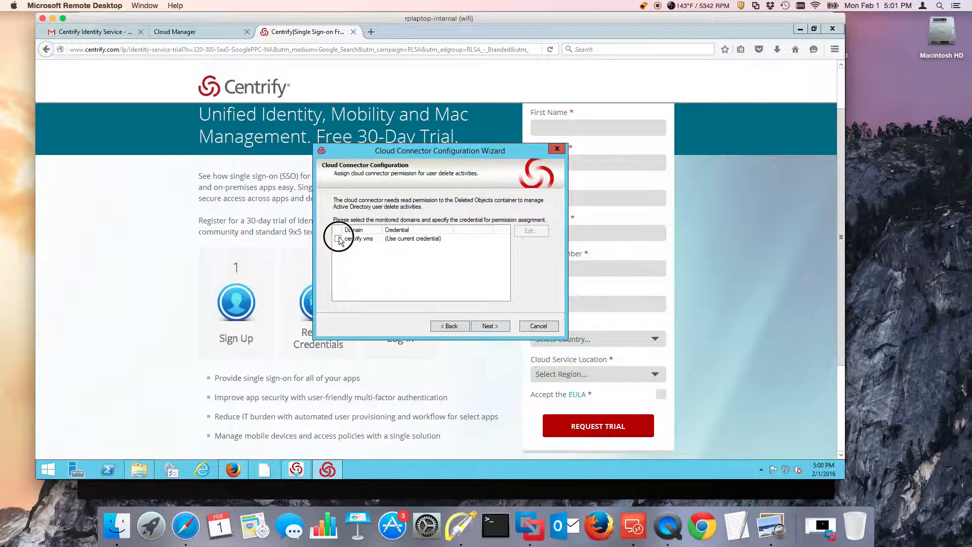
left_click(495, 327)
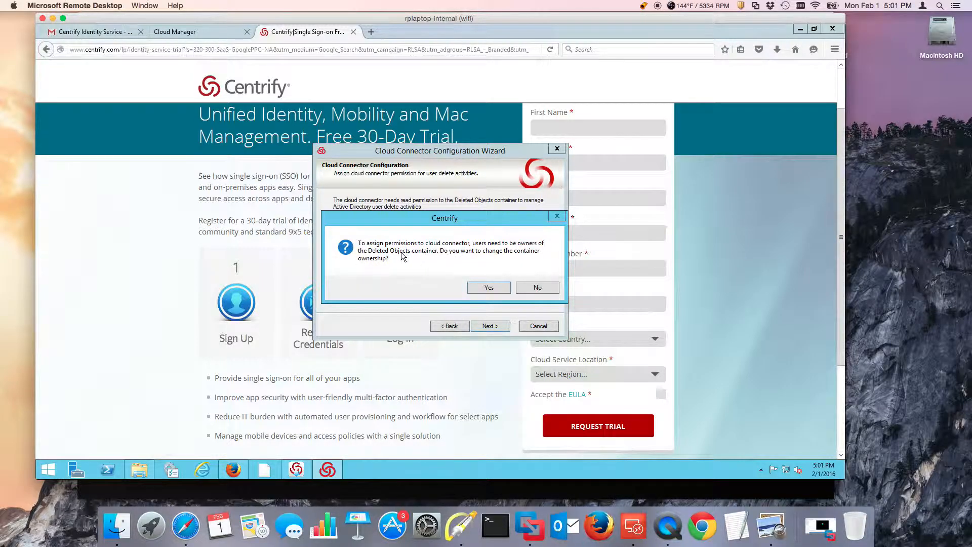
left_click(488, 286)
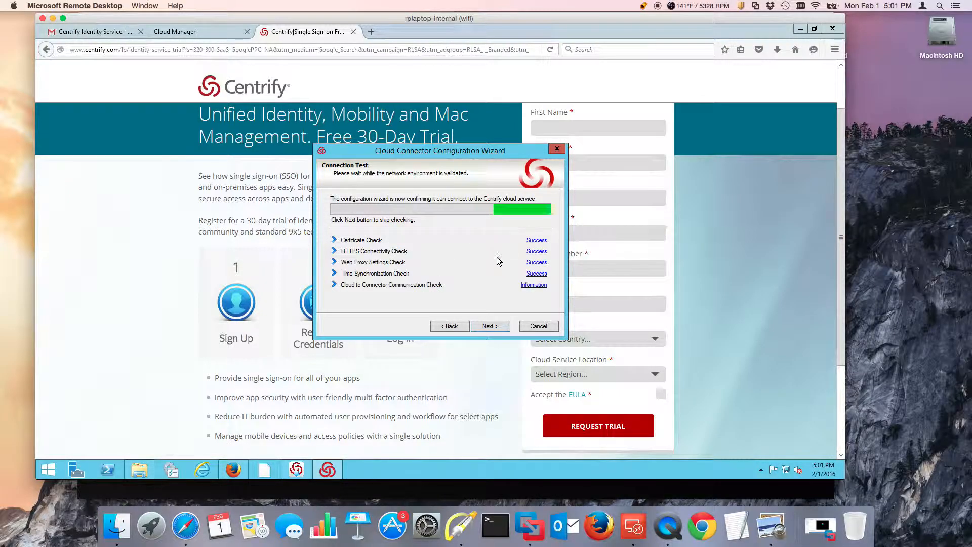
left_click(490, 326)
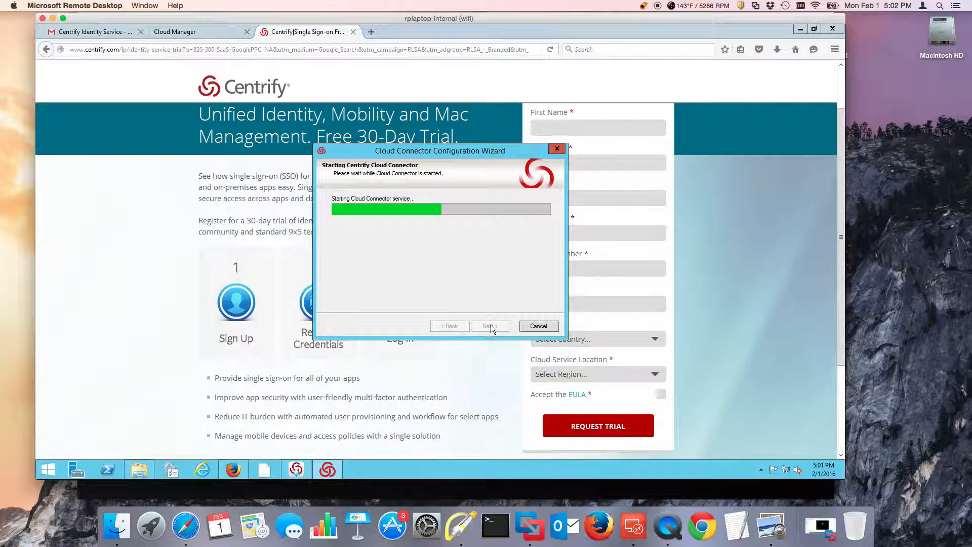
Check the registered connector in Cloud Manager's Cloud Connectors settings, and finish the configuration wizard, minimizing the resulting status window
left_click(199, 34)
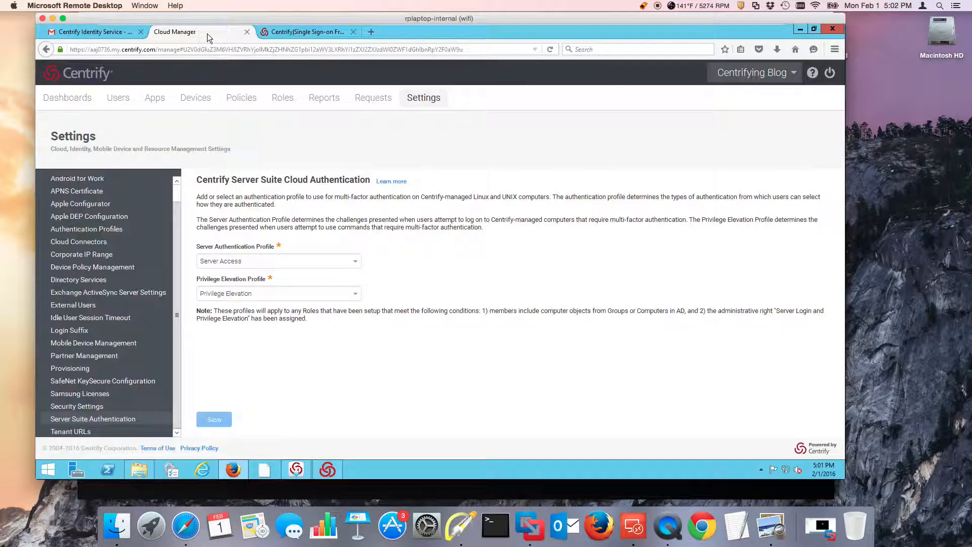
left_click(90, 243)
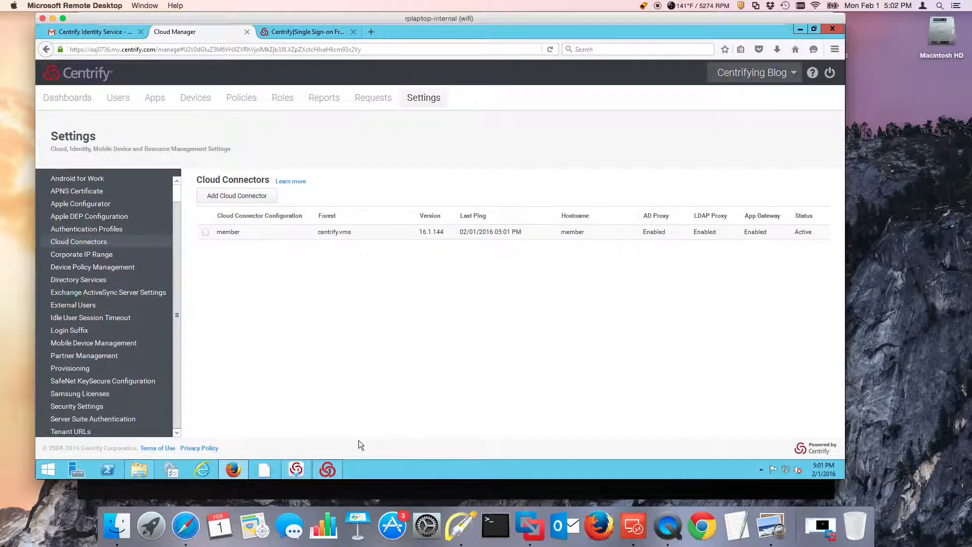
left_click(327, 470)
left_click(491, 328)
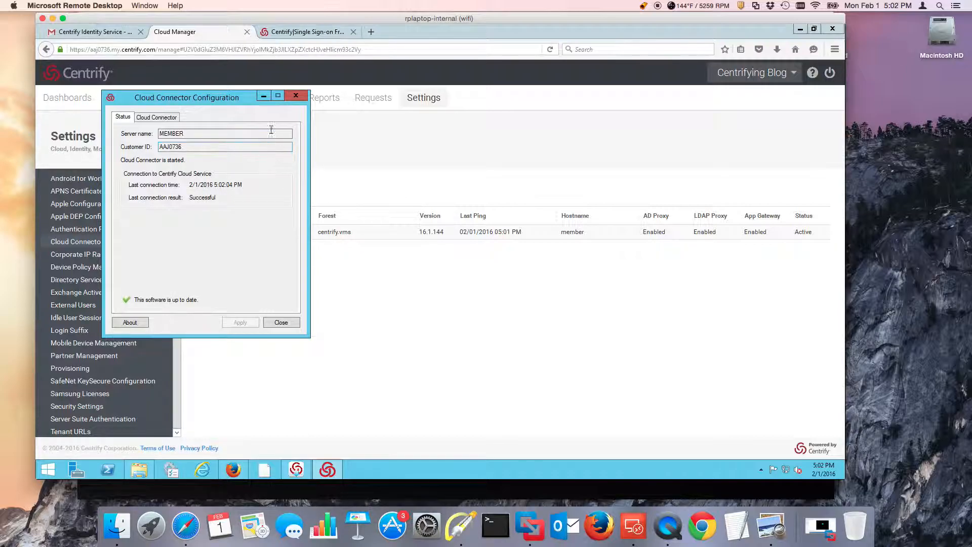
left_click(263, 96)
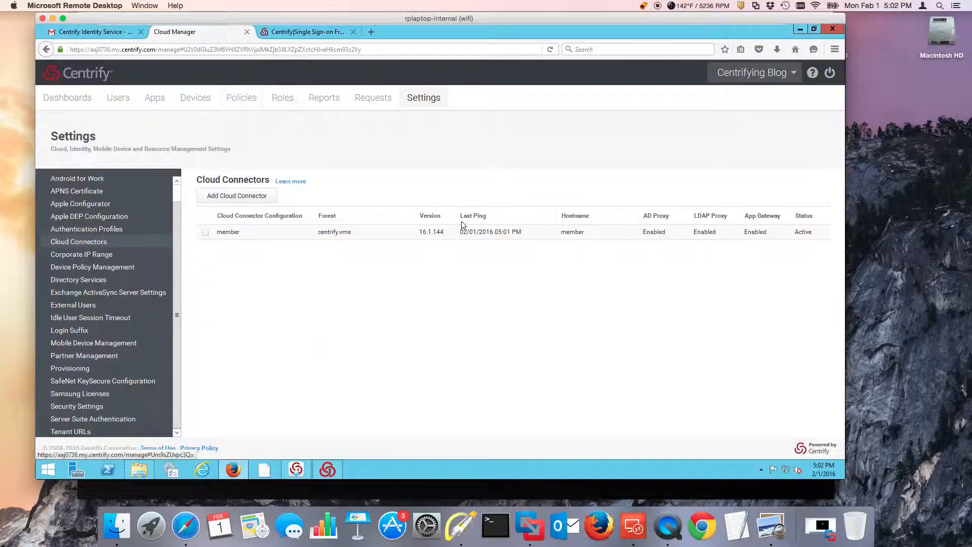